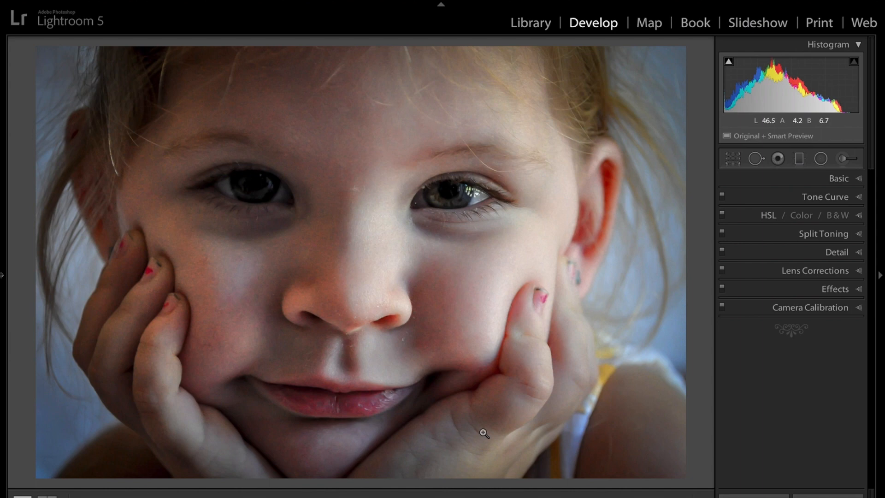
# Step: Brush a 0.52 exposure adjustment over the child's irises with a size 3.0 brush and Auto Mask on
pyautogui.click(459, 219)
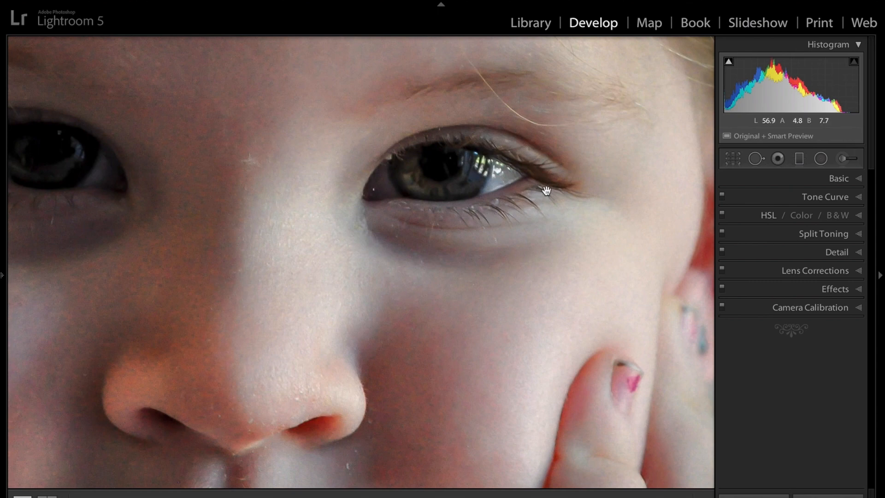
pyautogui.click(451, 229)
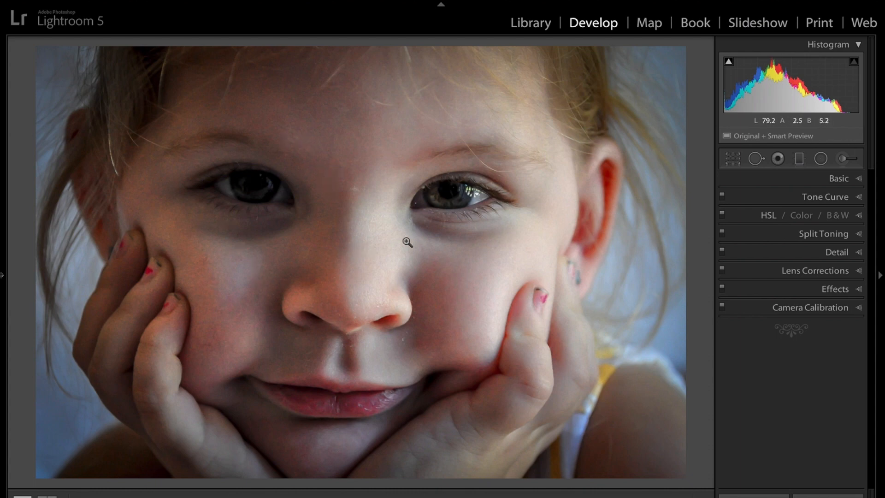
pyautogui.click(846, 159)
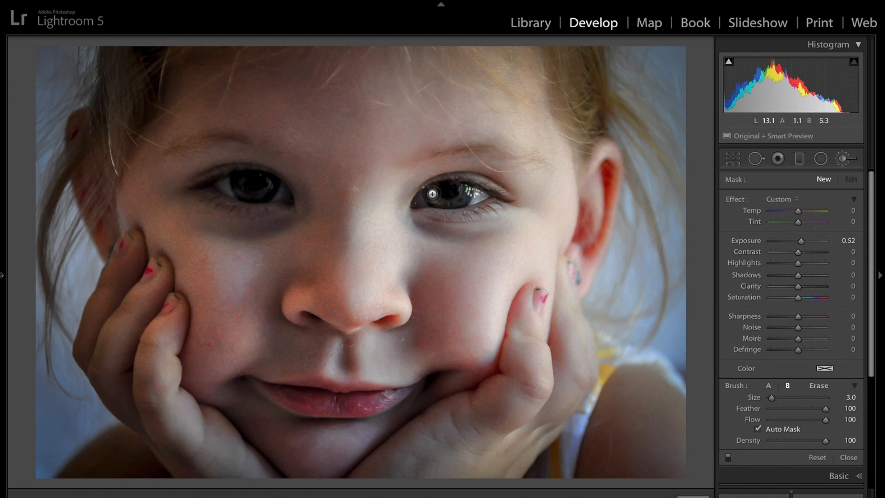
pyautogui.moveTo(432, 194)
pyautogui.mouseDown()
pyautogui.moveTo(449, 204)
pyautogui.moveTo(465, 197)
pyautogui.moveTo(466, 188)
pyautogui.mouseUp()
pyautogui.moveTo(234, 183)
pyautogui.mouseDown()
pyautogui.moveTo(249, 194)
pyautogui.moveTo(275, 184)
pyautogui.moveTo(254, 196)
pyautogui.moveTo(233, 185)
pyautogui.mouseUp()
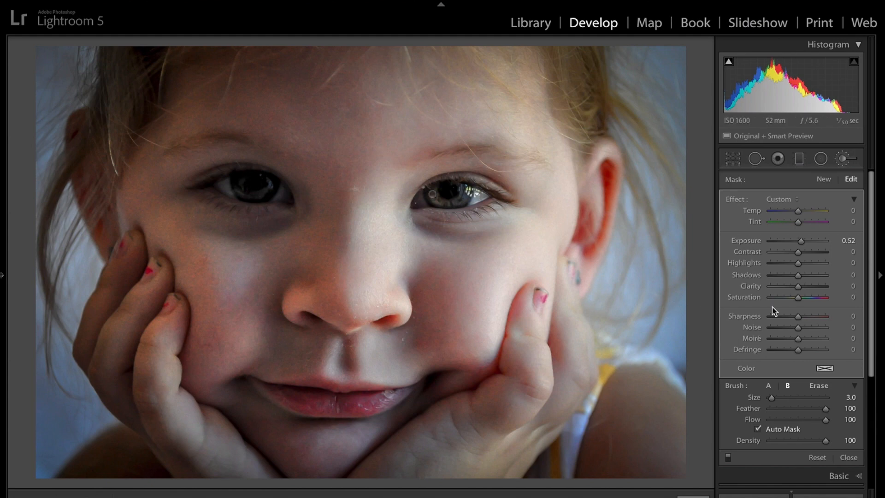
# Step: Raise the exposure of the iris brush adjustment slightly and compare the photo with and without the effect
pyautogui.click(728, 458)
pyautogui.moveTo(801, 240)
pyautogui.mouseDown()
pyautogui.moveTo(816, 241)
pyautogui.moveTo(805, 239)
pyautogui.mouseUp()
pyautogui.click(728, 457)
pyautogui.click(729, 457)
# Step: Brush a new 0.52 exposure mask over the child's darker eye with a size 9.0 brush and compare the effect off and on
pyautogui.click(830, 181)
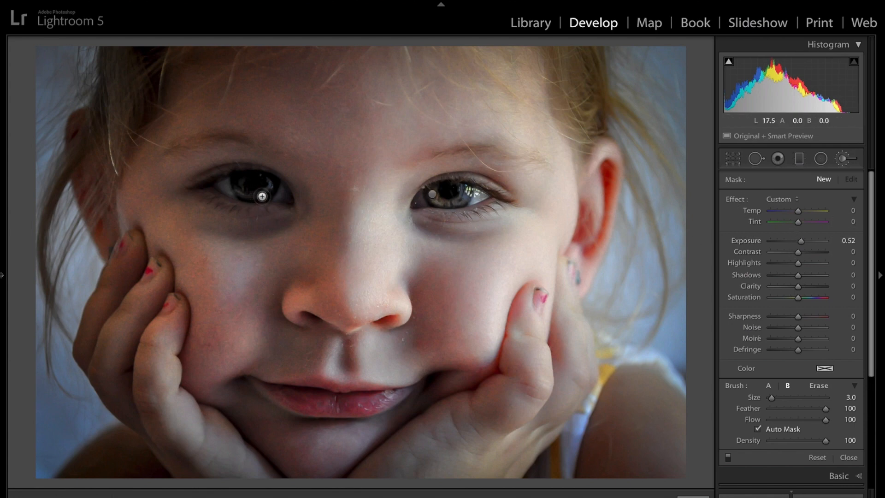
pyautogui.scroll(6, 262, 197)
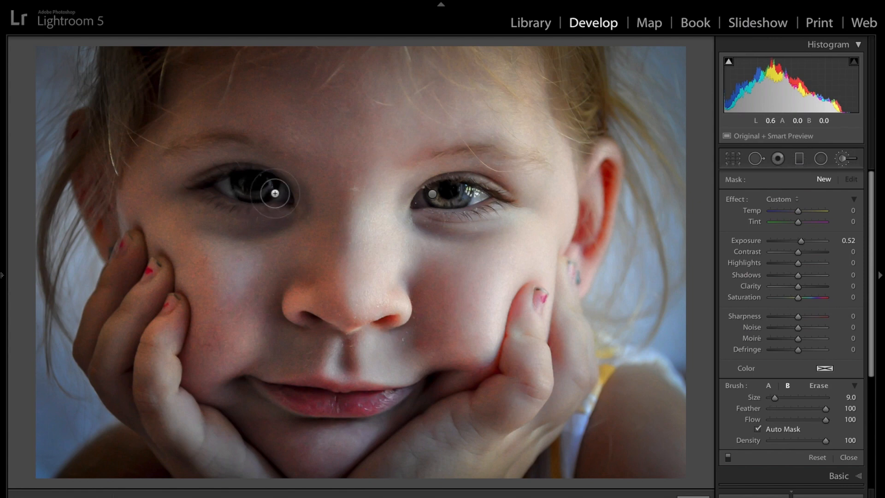
pyautogui.moveTo(279, 193)
pyautogui.mouseDown()
pyautogui.moveTo(241, 191)
pyautogui.moveTo(265, 189)
pyautogui.moveTo(239, 182)
pyautogui.moveTo(258, 180)
pyautogui.moveTo(213, 185)
pyautogui.moveTo(246, 202)
pyautogui.moveTo(272, 201)
pyautogui.moveTo(281, 187)
pyautogui.moveTo(285, 193)
pyautogui.moveTo(267, 176)
pyautogui.moveTo(205, 180)
pyautogui.moveTo(216, 193)
pyautogui.moveTo(279, 205)
pyautogui.moveTo(276, 191)
pyautogui.moveTo(287, 203)
pyautogui.moveTo(253, 203)
pyautogui.moveTo(223, 195)
pyautogui.moveTo(213, 173)
pyautogui.moveTo(267, 180)
pyautogui.moveTo(284, 199)
pyautogui.mouseUp()
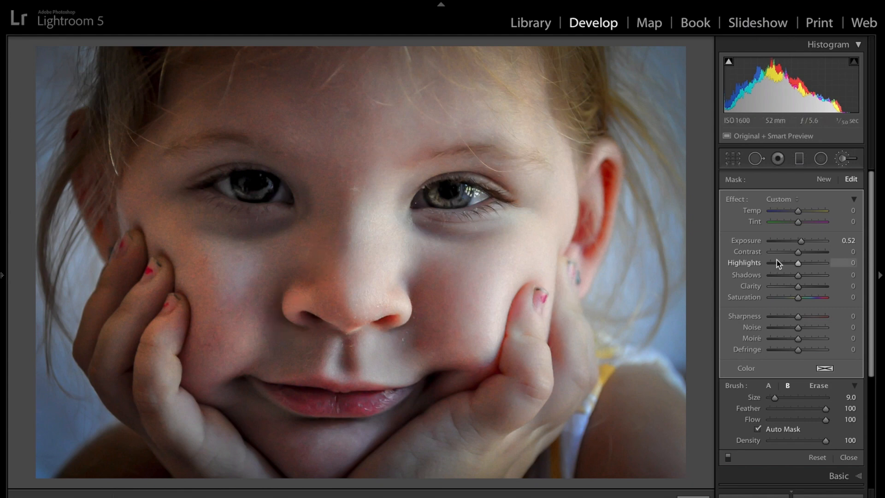
pyautogui.click(727, 457)
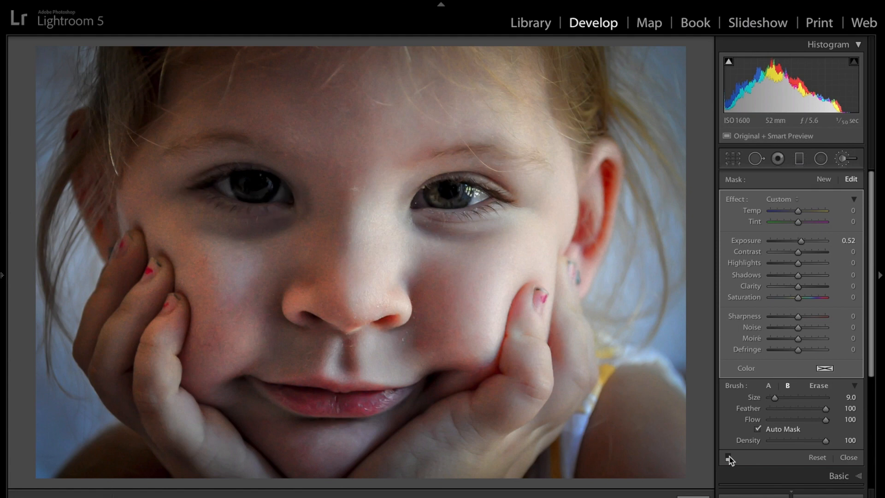
pyautogui.click(729, 458)
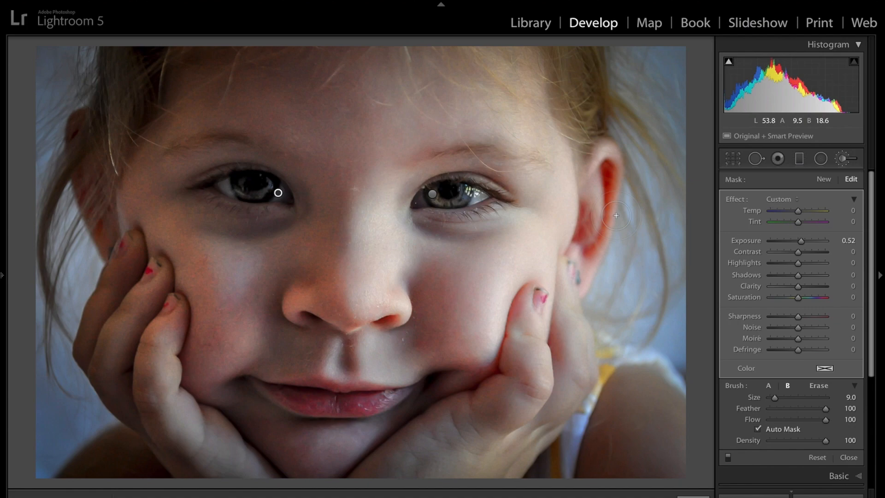
# Step: Go forward past the red flower and bamboo path photos to the pier seascape
pyautogui.press('Right')
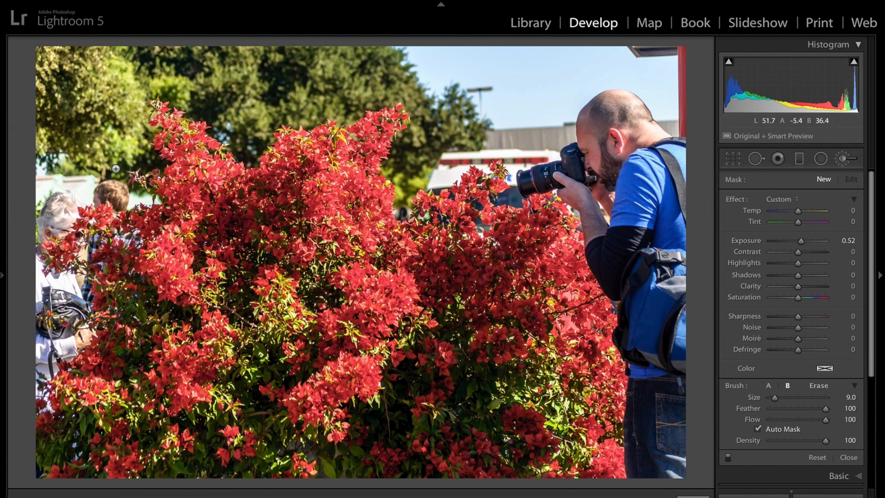
pyautogui.press('Right')
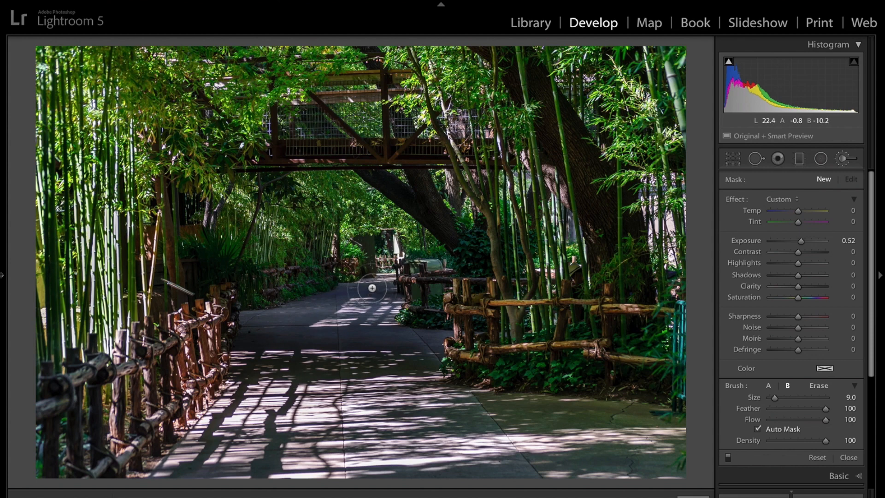
pyautogui.press('Right')
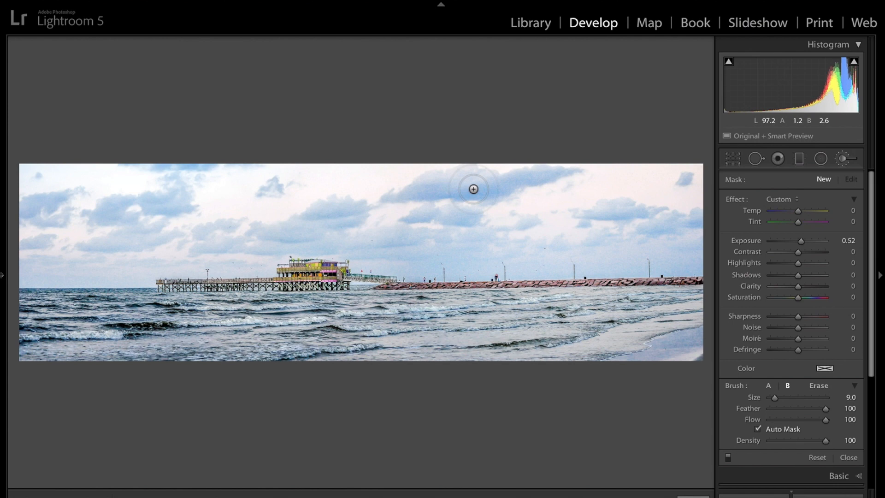
# Step: Check the pier seascape for clipped highlights and shadows using the histogram's clipping indicators
pyautogui.click(860, 46)
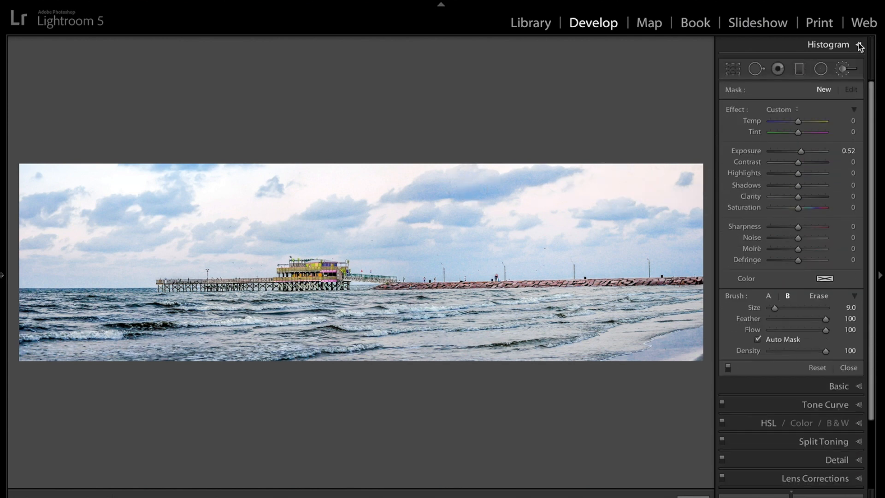
pyautogui.click(859, 45)
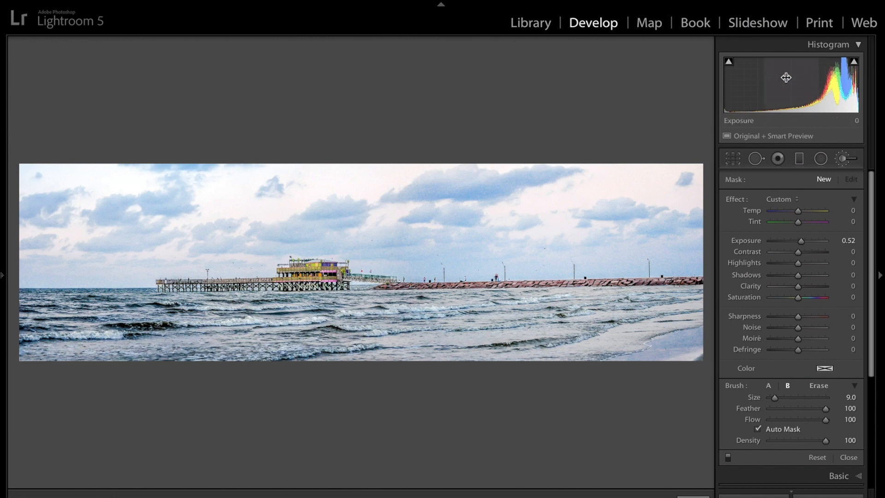
pyautogui.moveTo(856, 64)
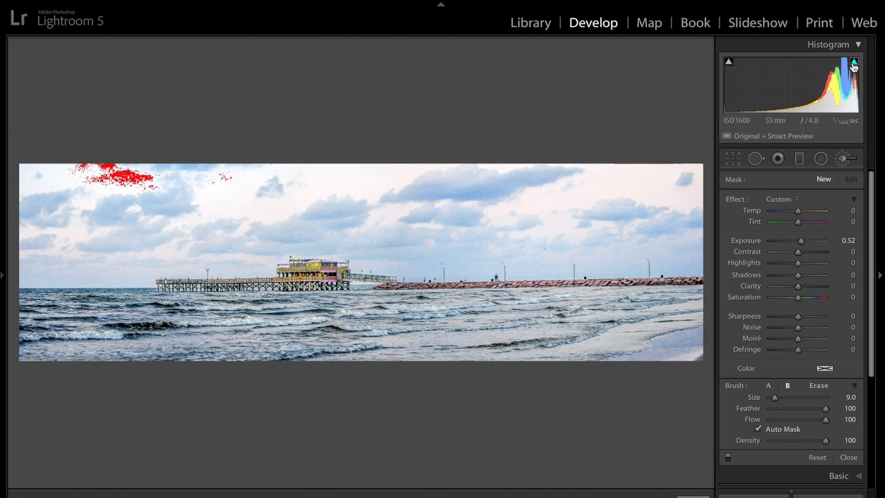
pyautogui.moveTo(729, 64)
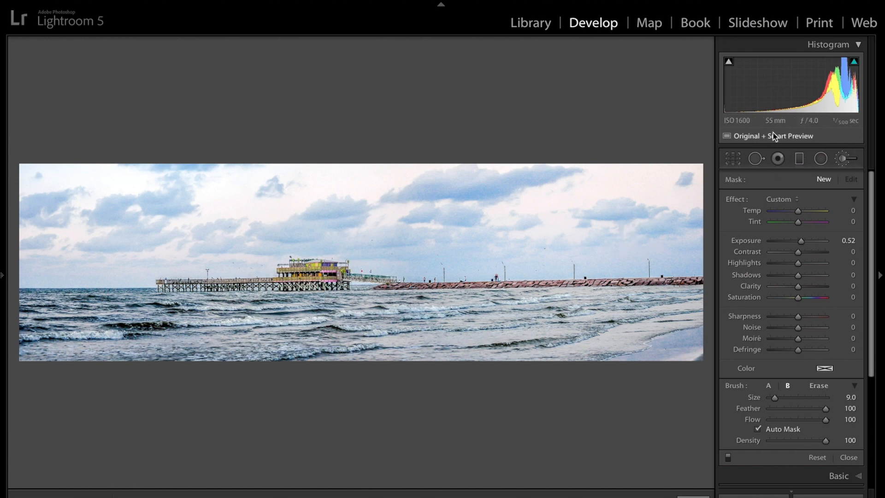
pyautogui.click(729, 67)
pyautogui.click(730, 70)
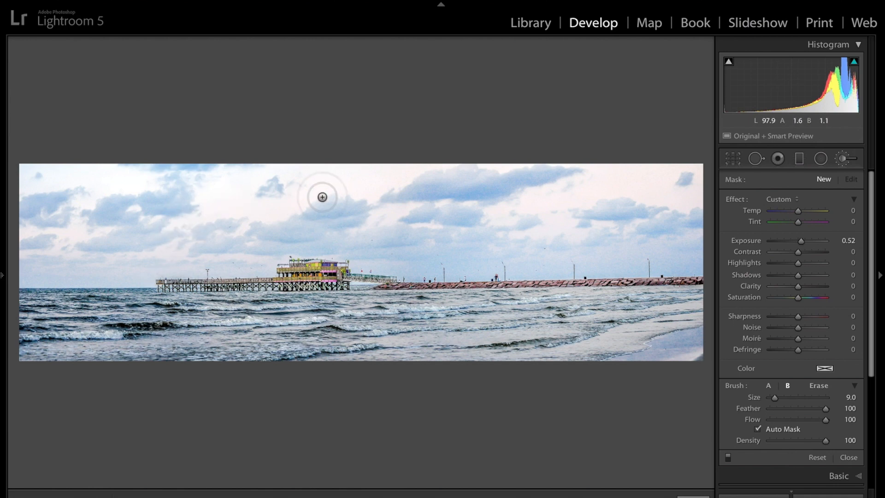
# Step: Close the adjustment brush, give the pier seascape a Highlight Priority post-crop vignette with amount -59, and compare it off and on
pyautogui.click(844, 158)
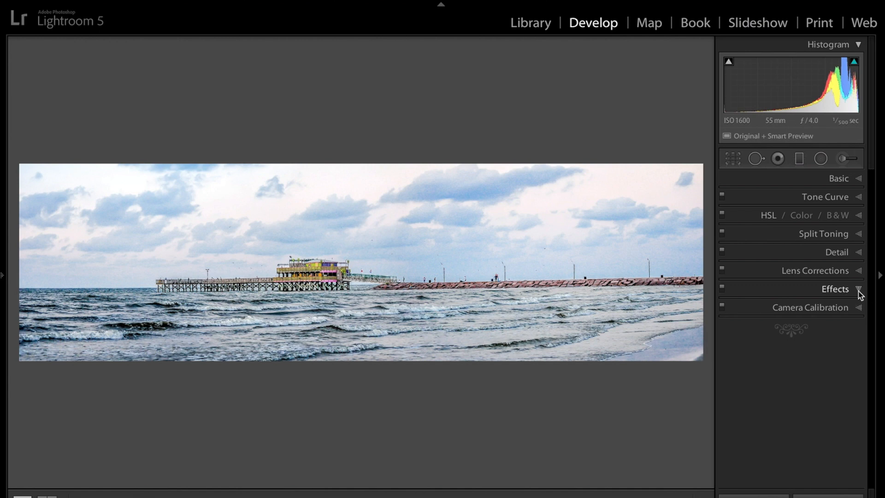
pyautogui.click(860, 293)
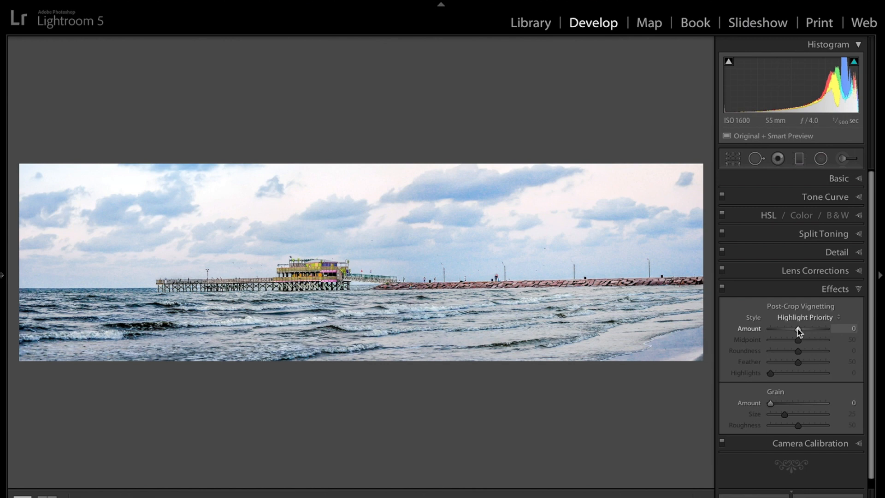
pyautogui.moveTo(797, 329); pyautogui.dragTo(781, 330)
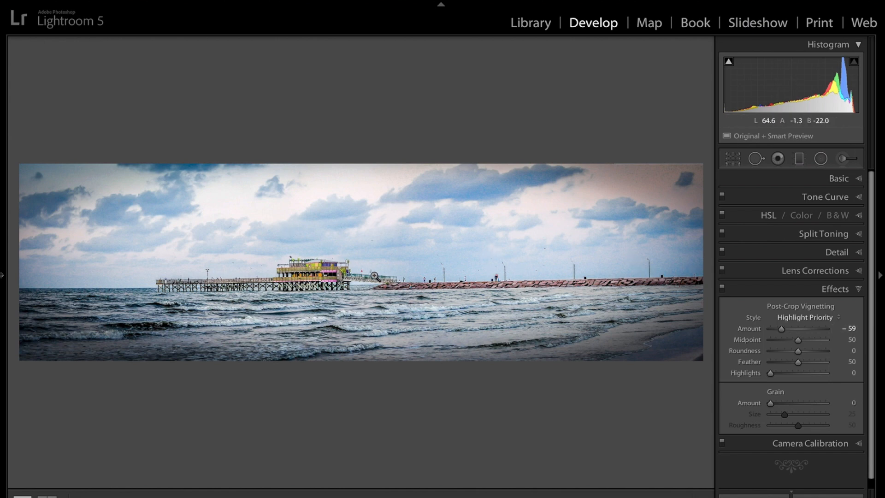
pyautogui.click(722, 290)
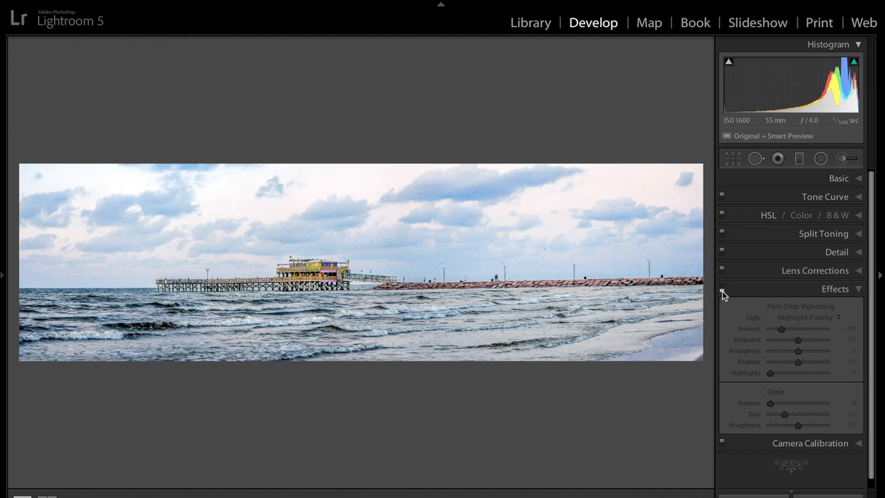
pyautogui.click(722, 290)
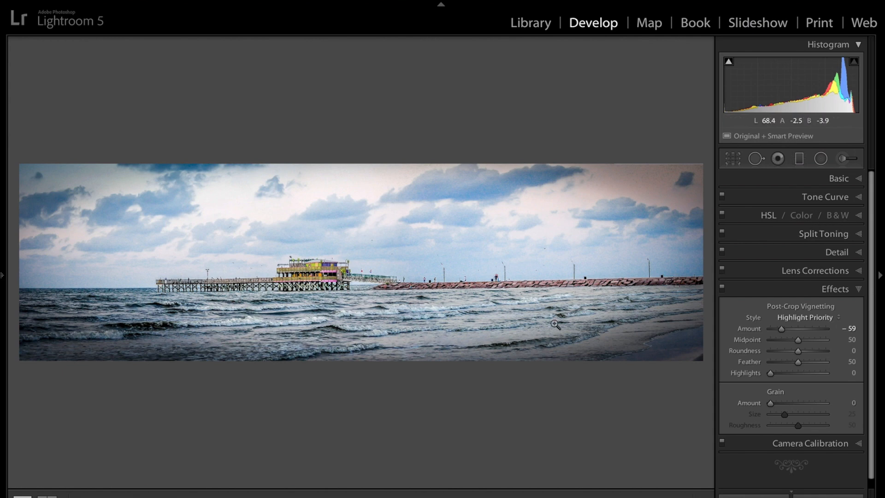
# Step: Go to the gorilla photo, examine its eyes up close, and return to the full view
pyautogui.press('Right')
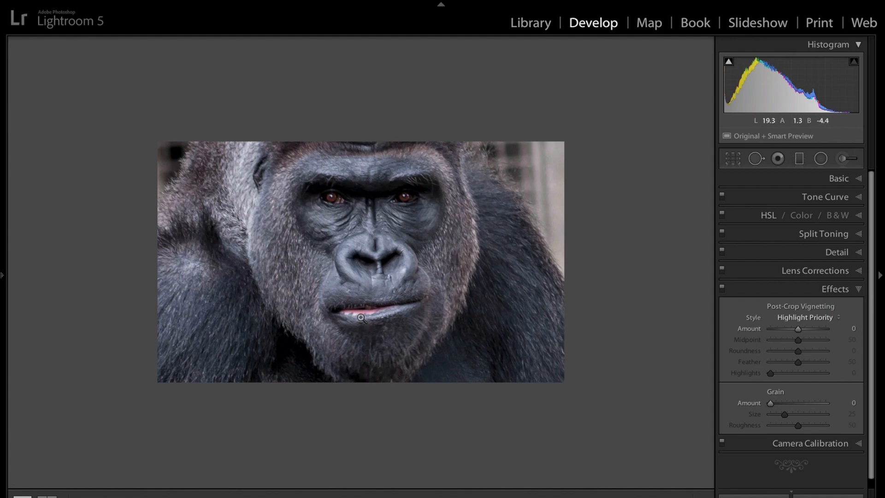
pyautogui.click(361, 203)
pyautogui.click(444, 205)
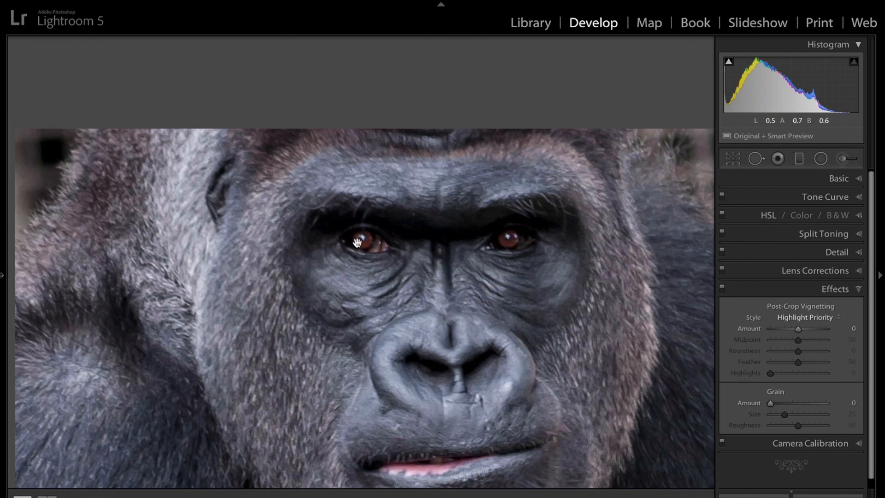
pyautogui.click(461, 237)
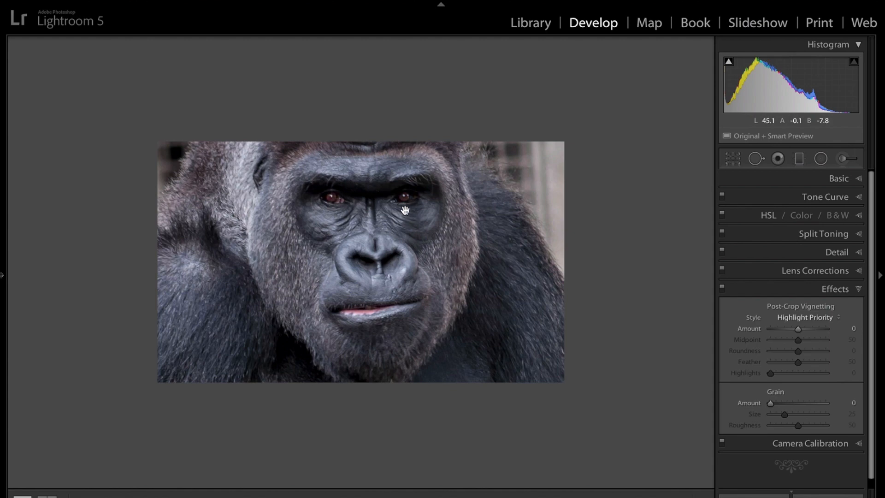
# Step: Go to the cockatiel photo, view the whole bird, and show the overlay with its shutter speed, aperture, ISO and lens
pyautogui.press('Right')
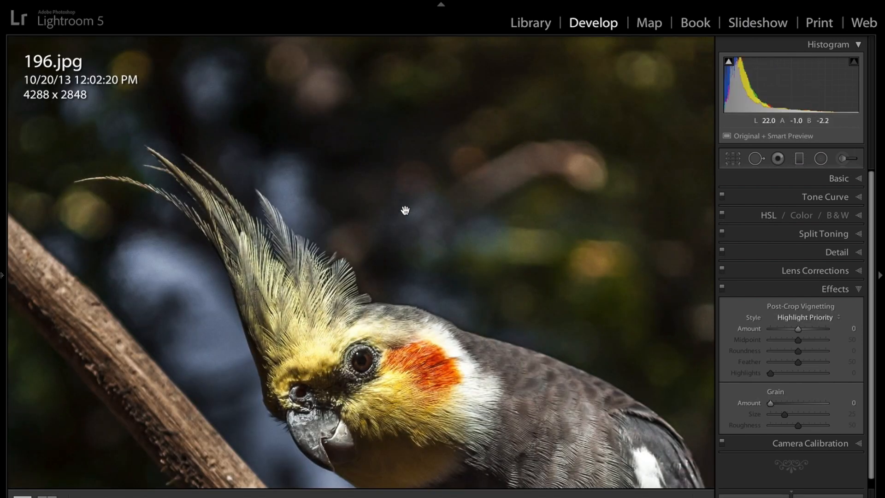
pyautogui.click(405, 211)
pyautogui.click(405, 210)
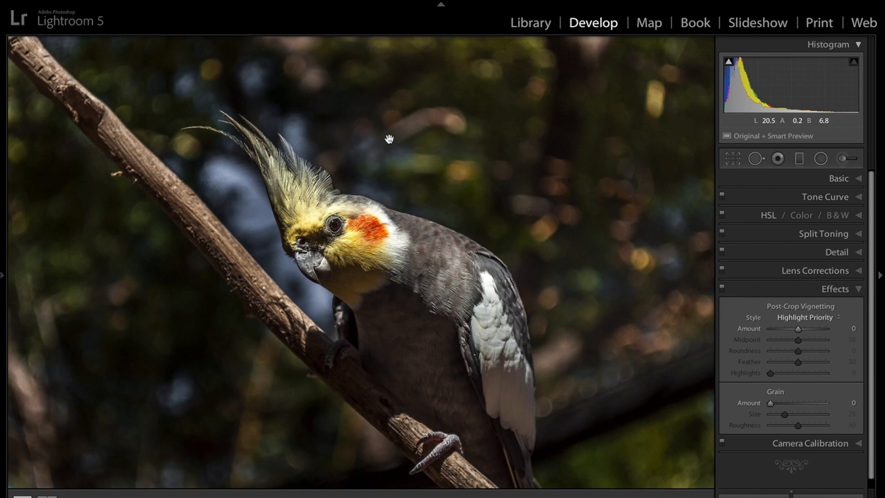
pyautogui.press('i')
pyautogui.press('i')
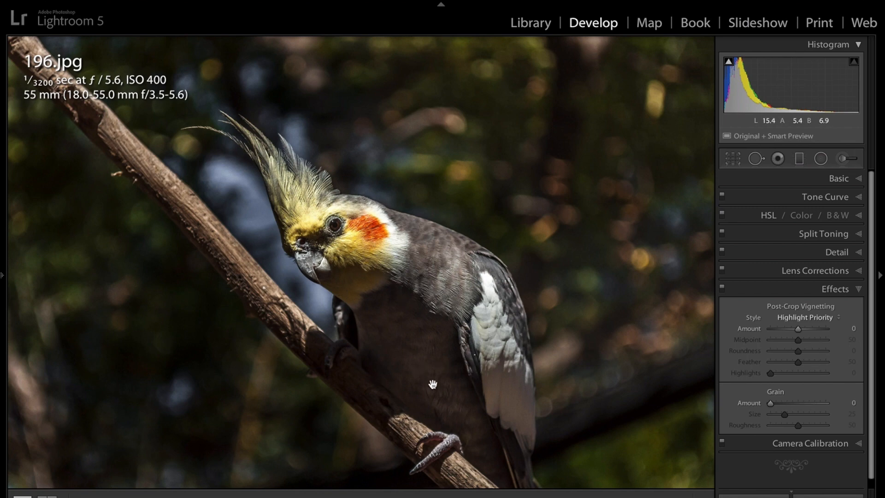
# Step: Go to the white tiger photo, examine the blue eye up close, and return to the full view
pyautogui.press('Right')
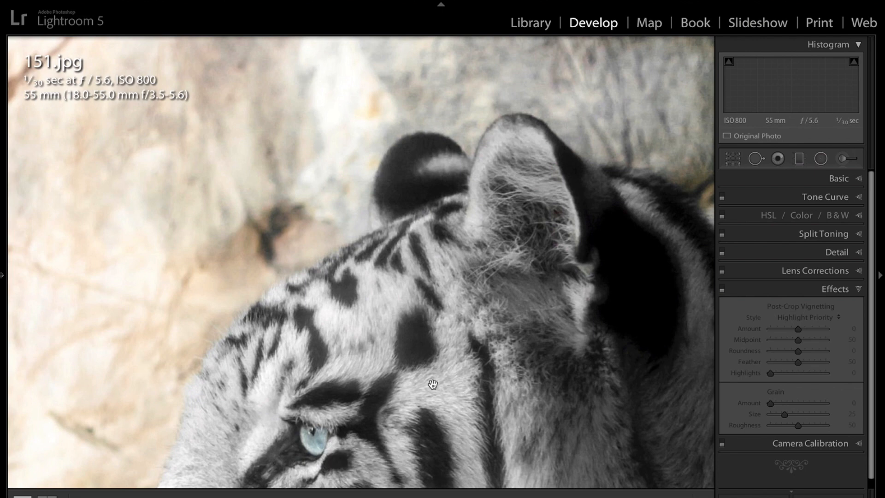
pyautogui.click(432, 384)
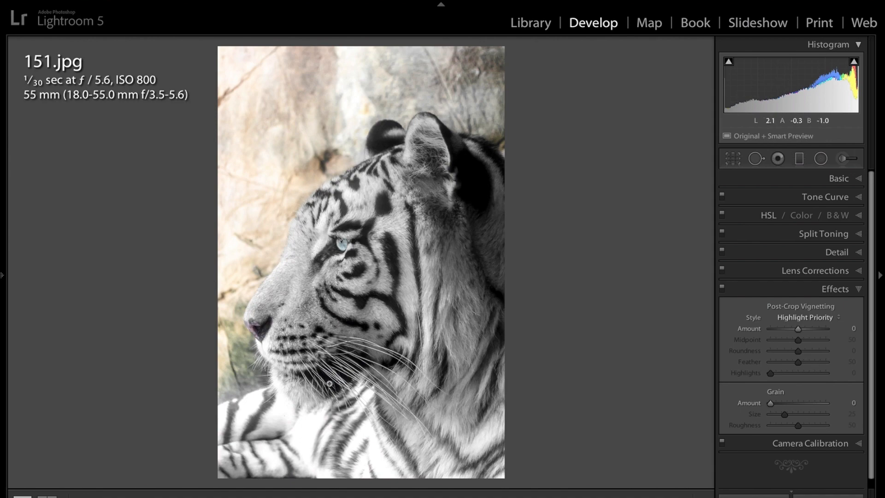
pyautogui.click(349, 243)
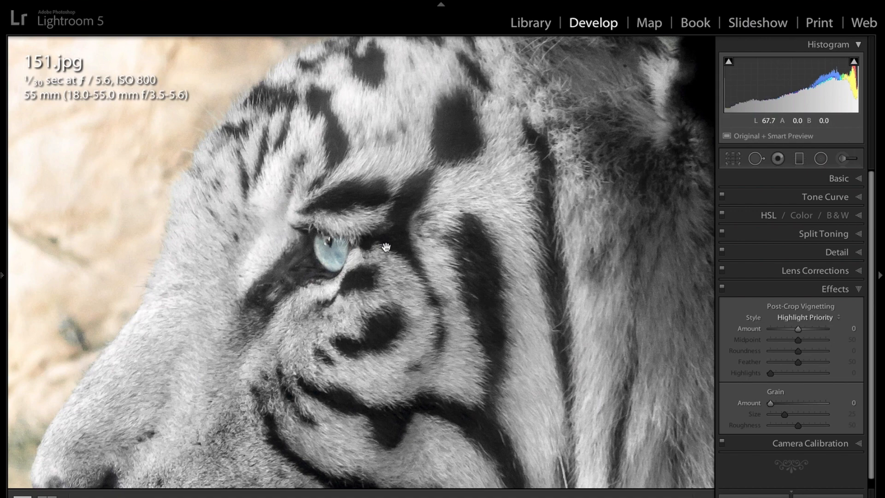
pyautogui.click(371, 246)
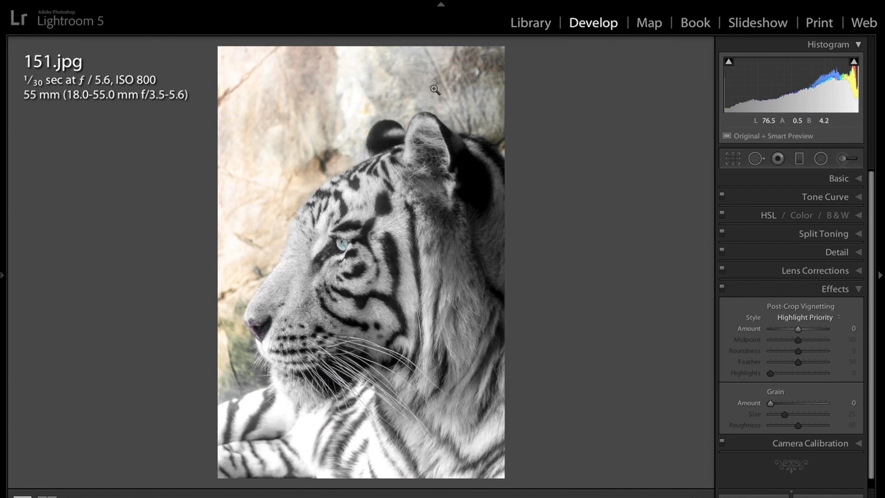
# Step: Crop the tiger photo tighter at the top above the ears and at the bottom below the chin
pyautogui.click(736, 157)
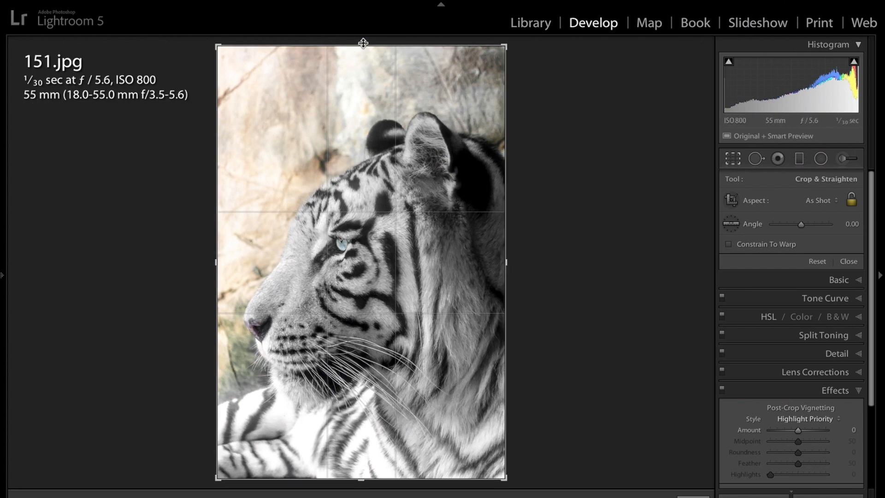
pyautogui.moveTo(362, 46); pyautogui.dragTo(362, 74)
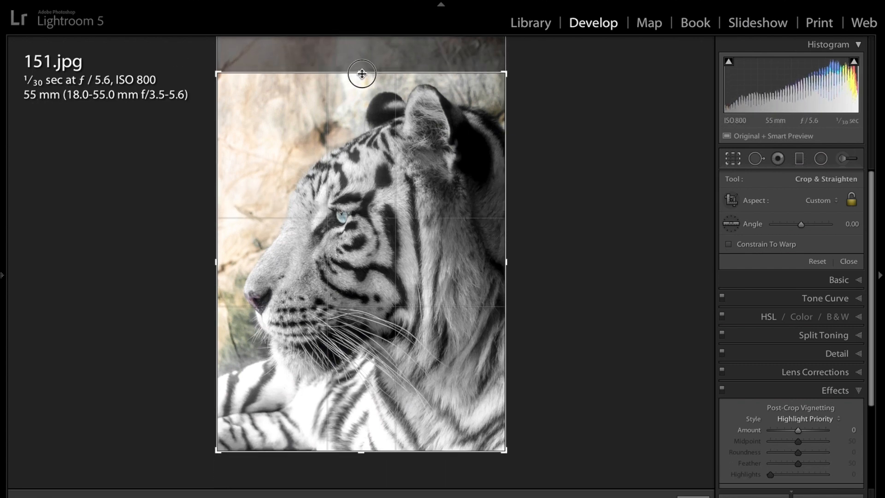
pyautogui.moveTo(363, 454); pyautogui.dragTo(362, 424)
pyautogui.click(362, 424)
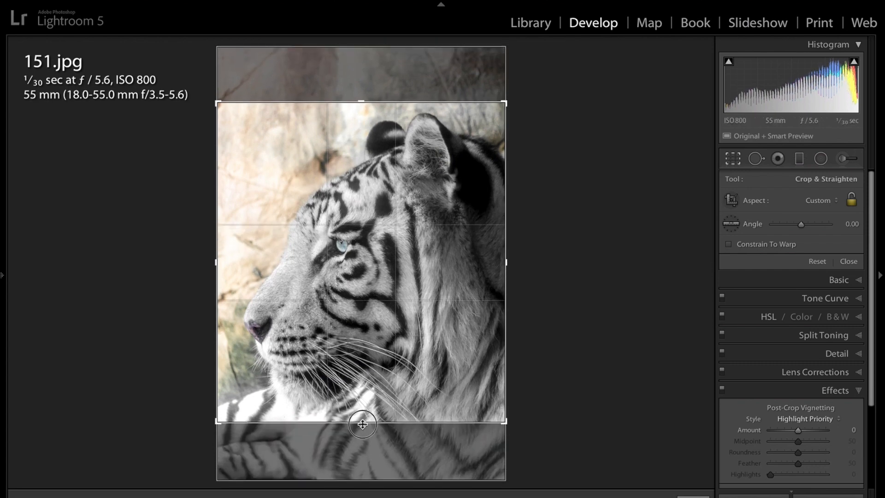
# Step: Lower the crop's bottom edge slightly below the tiger's chin, apply the crop, and compare it with the uncropped frame
pyautogui.moveTo(362, 424); pyautogui.dragTo(362, 435)
pyautogui.press('Return')
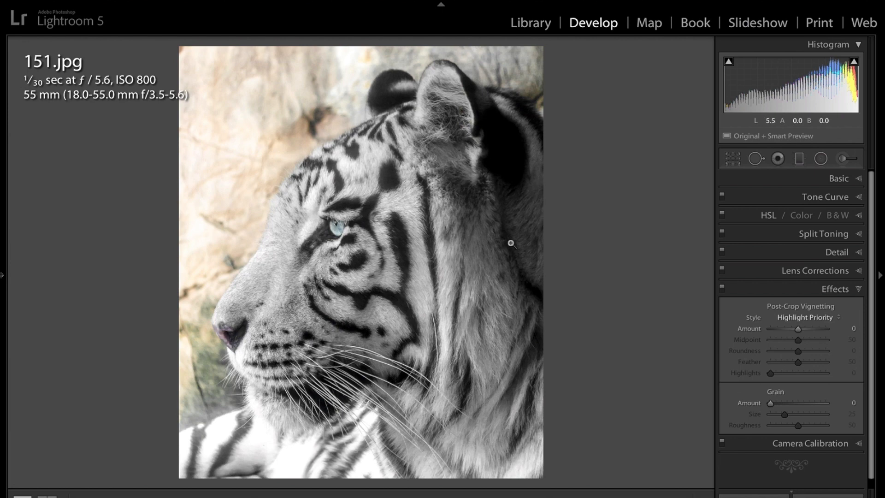
pyautogui.click(732, 158)
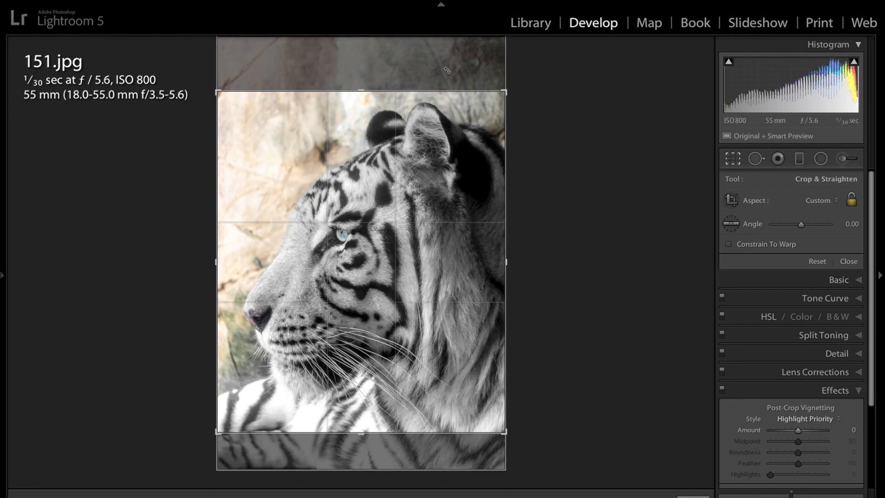
pyautogui.press('Return')
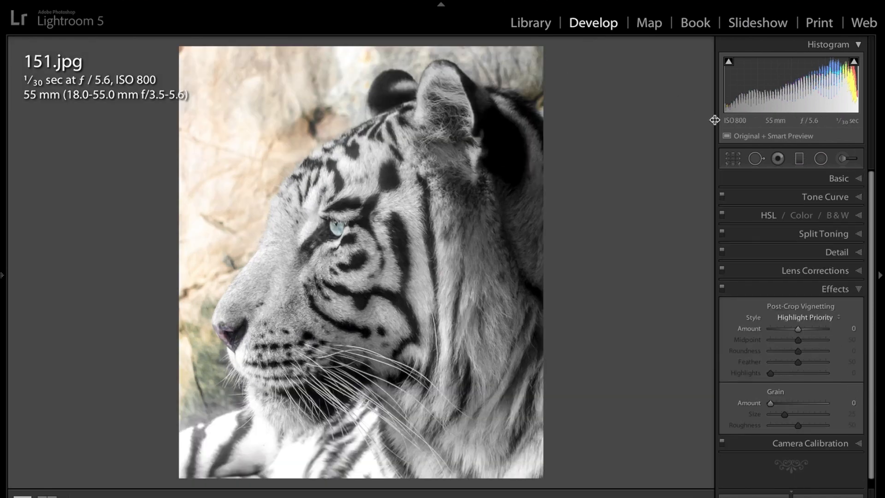
# Step: Extend the tiger crop upward to include more background above the ears, and bring the top edge back down close to the ears
pyautogui.click(731, 158)
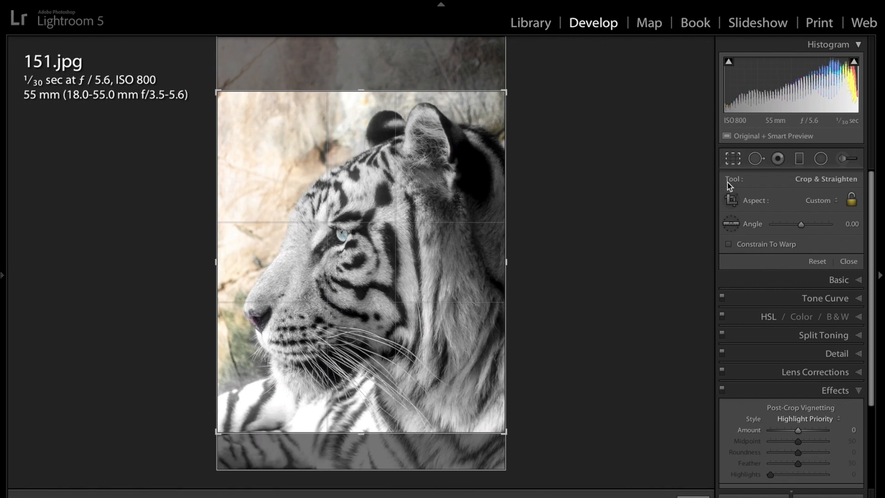
pyautogui.moveTo(361, 91); pyautogui.dragTo(363, 44)
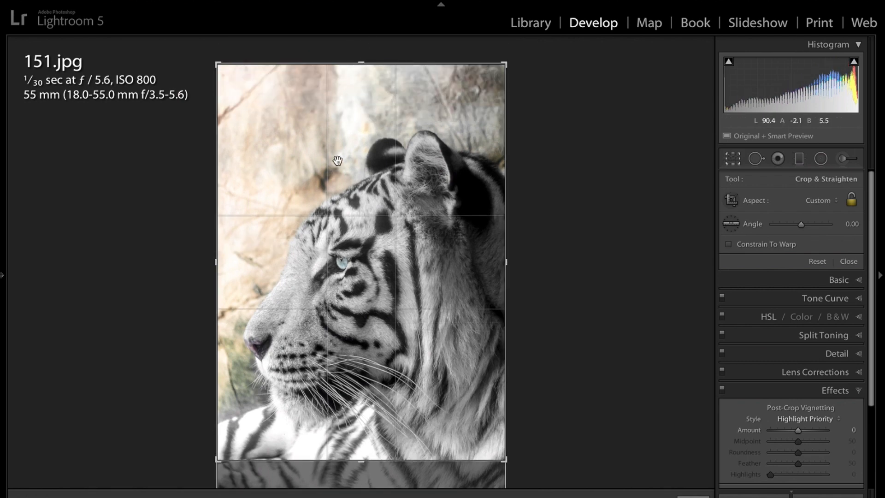
pyautogui.moveTo(361, 63); pyautogui.dragTo(359, 90)
pyautogui.press('Return')
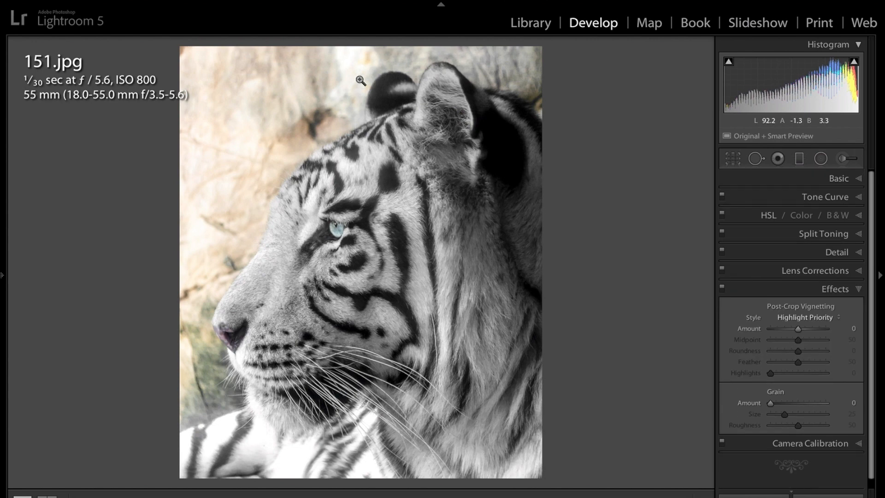